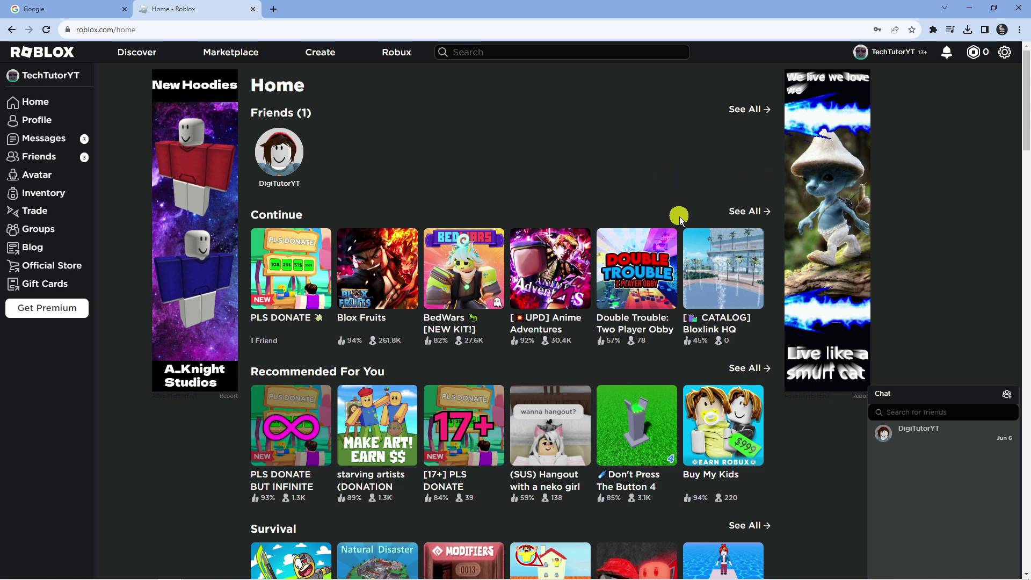
- Search Google for 'upload ugc items to roblox' and scroll through the results
{"action": "key", "text": "ctrl+1"}
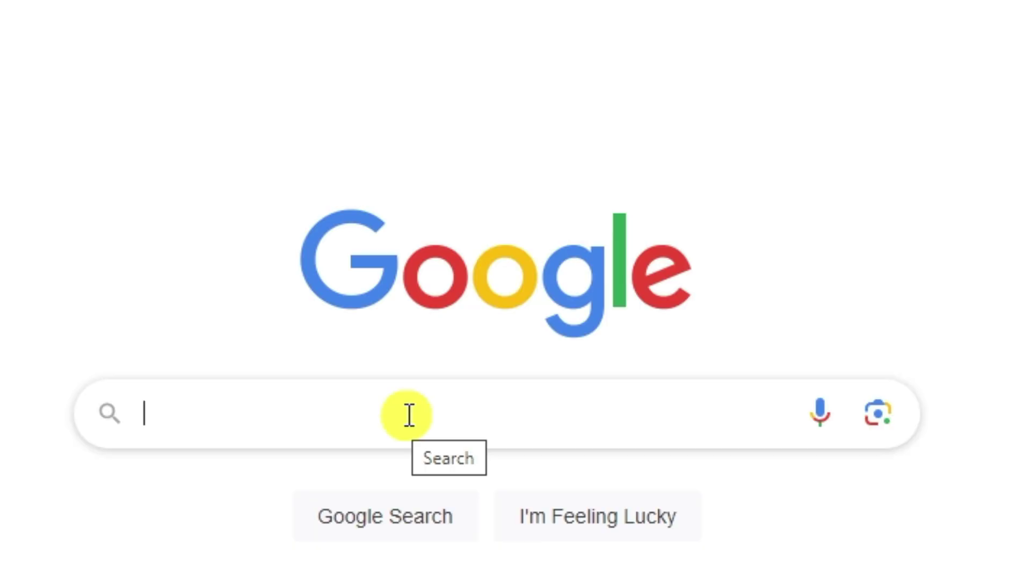
{"action": "type", "text": "upla"}
{"action": "key", "text": "BackSpace"}
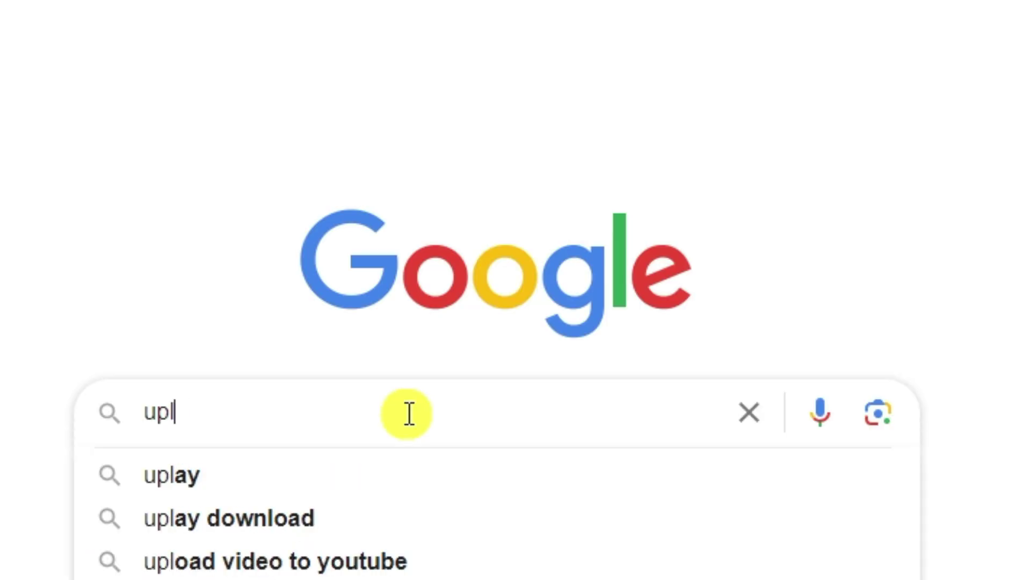
{"action": "type", "text": "oad ugc it"}
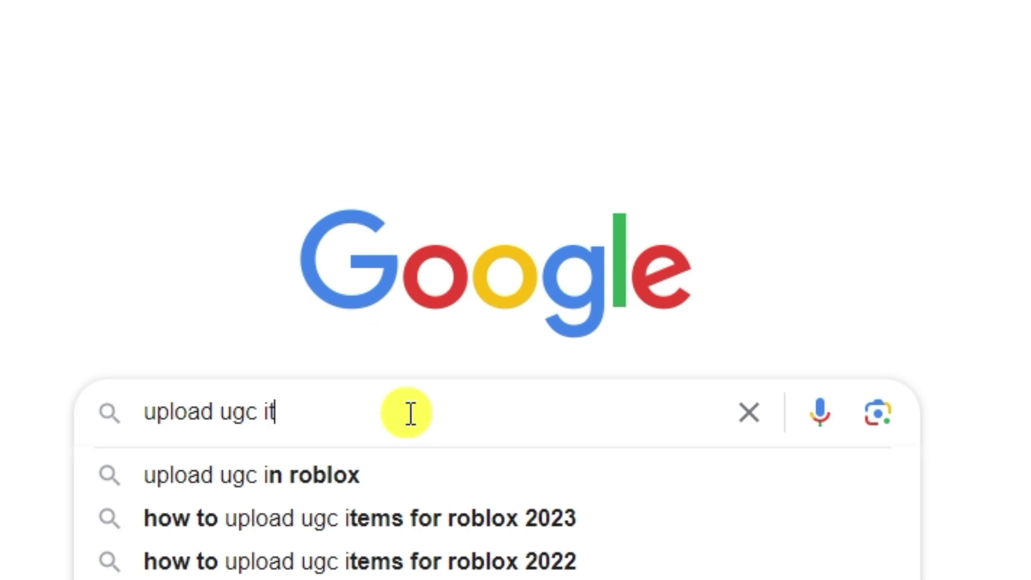
{"action": "type", "text": "ems to roblo"}
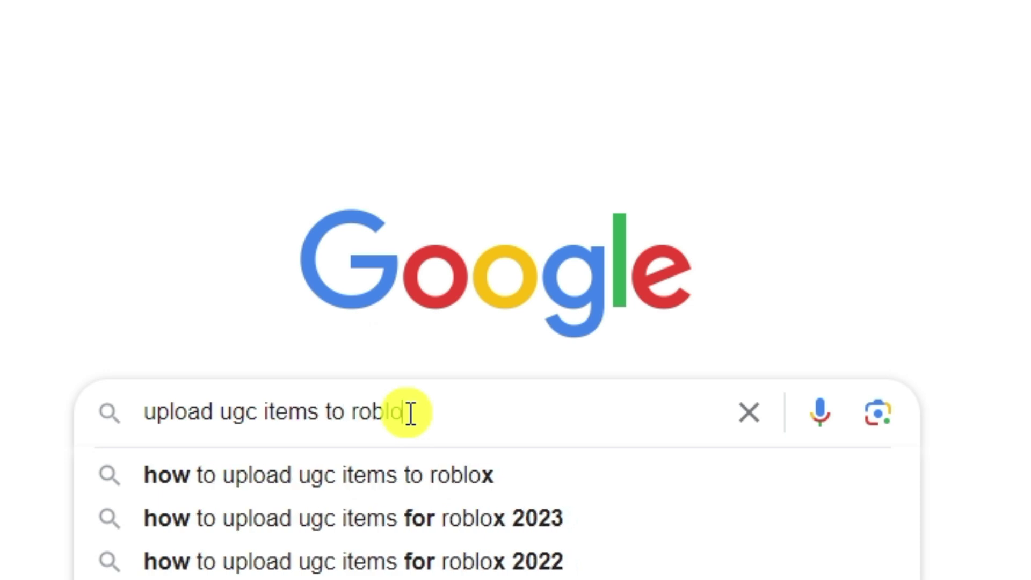
{"action": "type", "text": "x"}
{"action": "key", "text": "Return"}
{"action": "scroll", "coordinate": [673, 267], "scroll_direction": "down", "scroll_amount": 8}
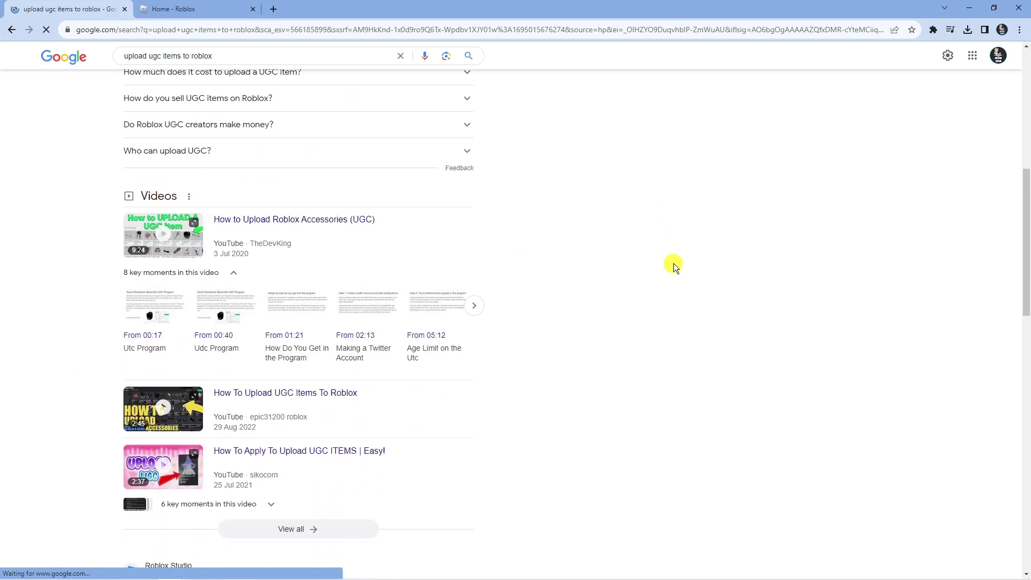
{"action": "scroll", "coordinate": [672, 264], "scroll_direction": "down", "scroll_amount": 5}
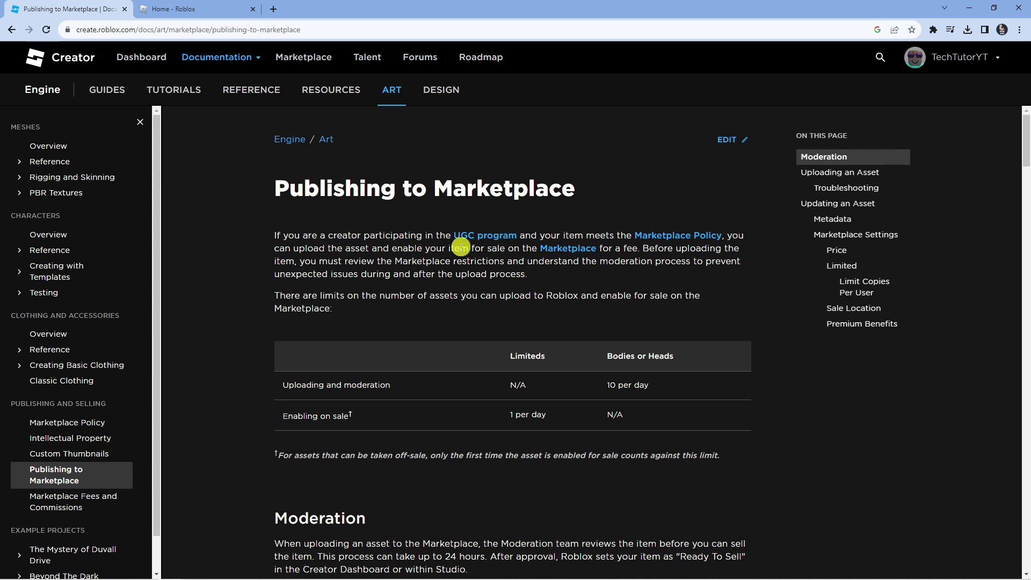
{"action": "scroll", "coordinate": [462, 248], "scroll_direction": "down", "scroll_amount": 1}
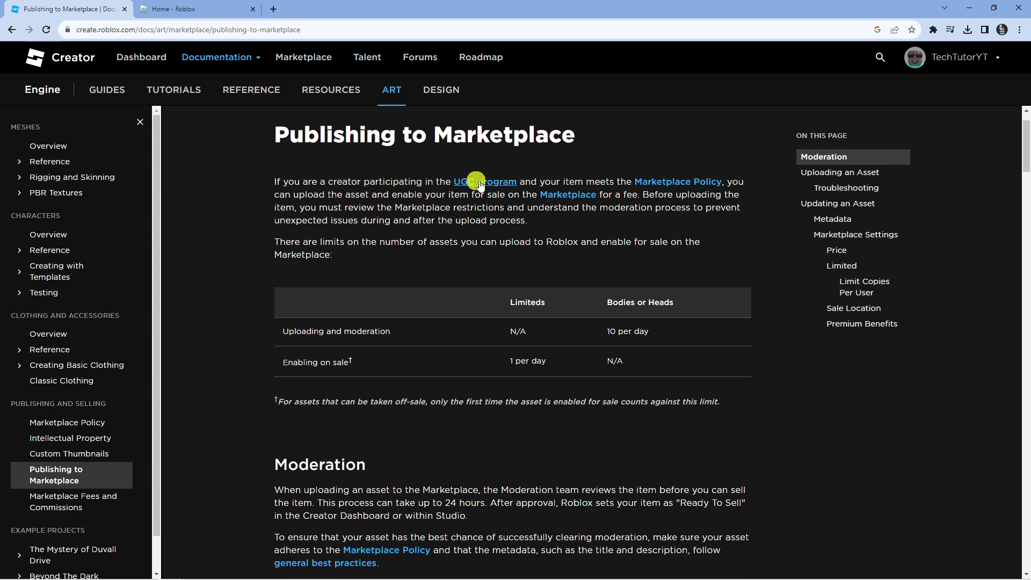
{"action": "left_click", "coordinate": [677, 186]}
{"action": "scroll", "coordinate": [442, 380], "scroll_direction": "down", "scroll_amount": 1}
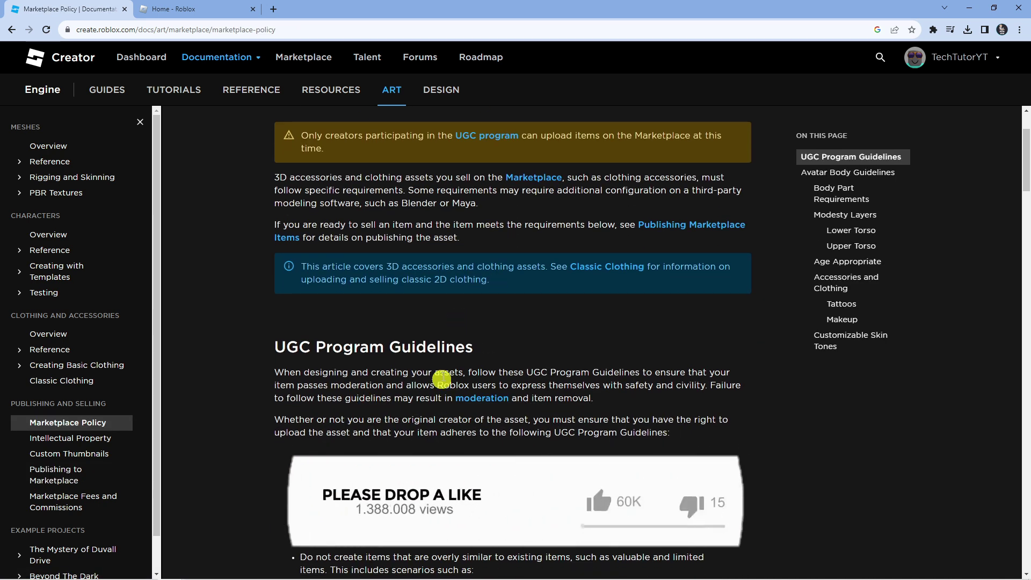
{"action": "scroll", "coordinate": [486, 381], "scroll_direction": "down", "scroll_amount": 1}
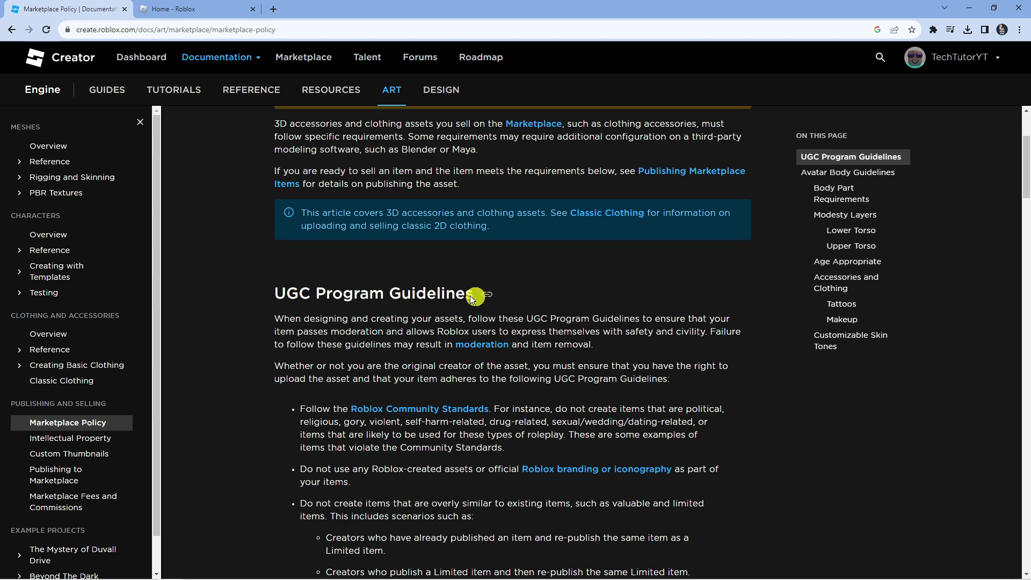
- Read through the Publishing to Marketplace guide, then switch to the Home - Roblox tab
{"action": "left_click", "coordinate": [11, 30]}
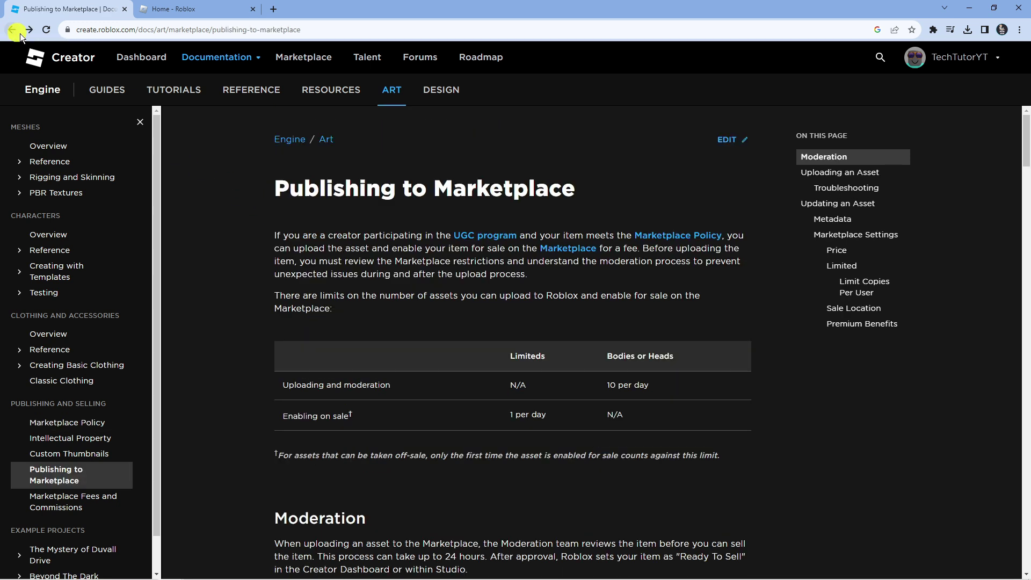
{"action": "scroll", "coordinate": [681, 303], "scroll_direction": "down", "scroll_amount": 1}
{"action": "scroll", "coordinate": [681, 302], "scroll_direction": "down", "scroll_amount": 5}
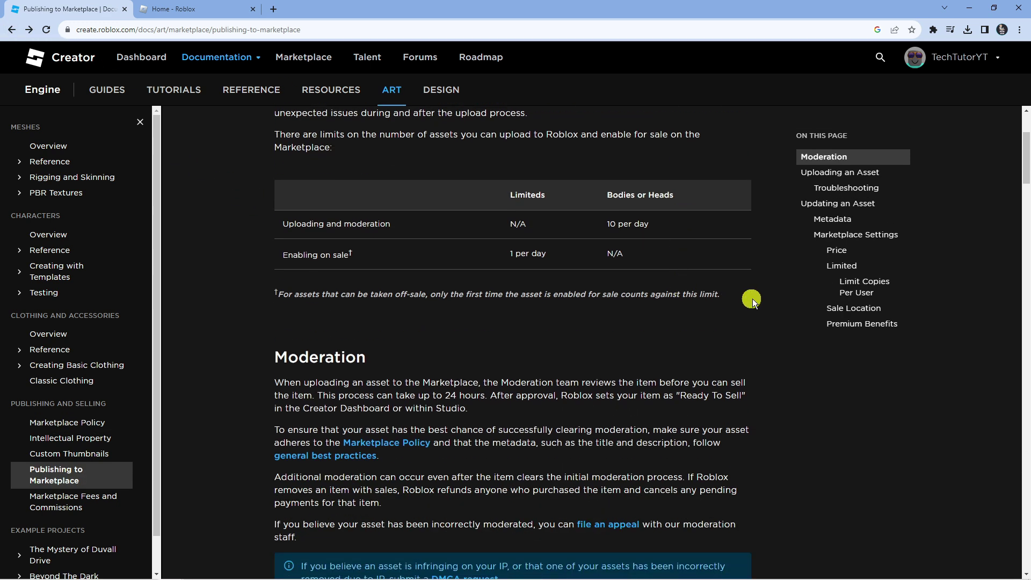
{"action": "left_click_drag", "start_coordinate": [269, 274], "coordinate": [601, 398]}
{"action": "scroll", "coordinate": [829, 396], "scroll_direction": "down", "scroll_amount": 2}
{"action": "scroll", "coordinate": [827, 379], "scroll_direction": "down", "scroll_amount": 5}
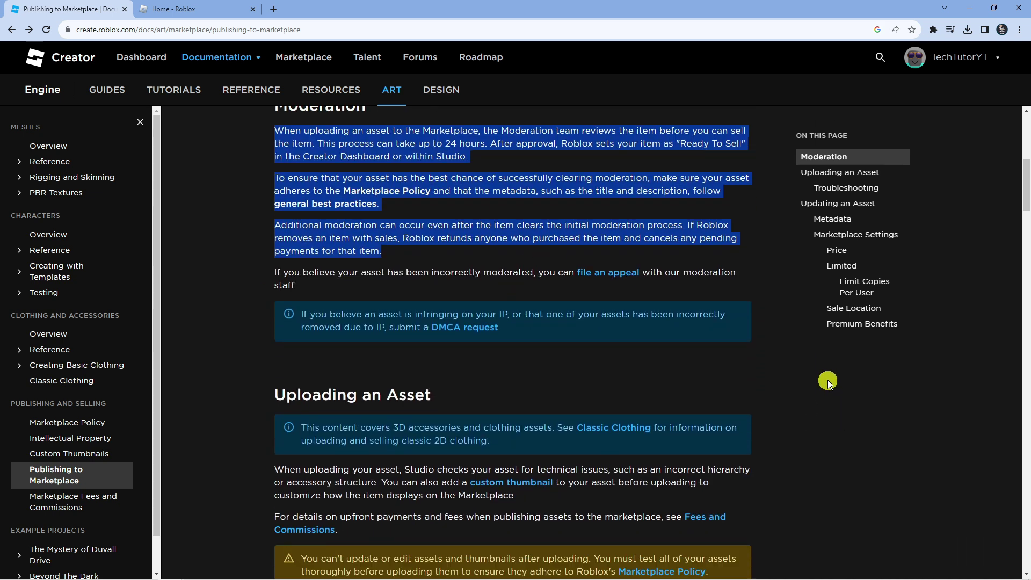
{"action": "scroll", "coordinate": [828, 378], "scroll_direction": "down", "scroll_amount": 1}
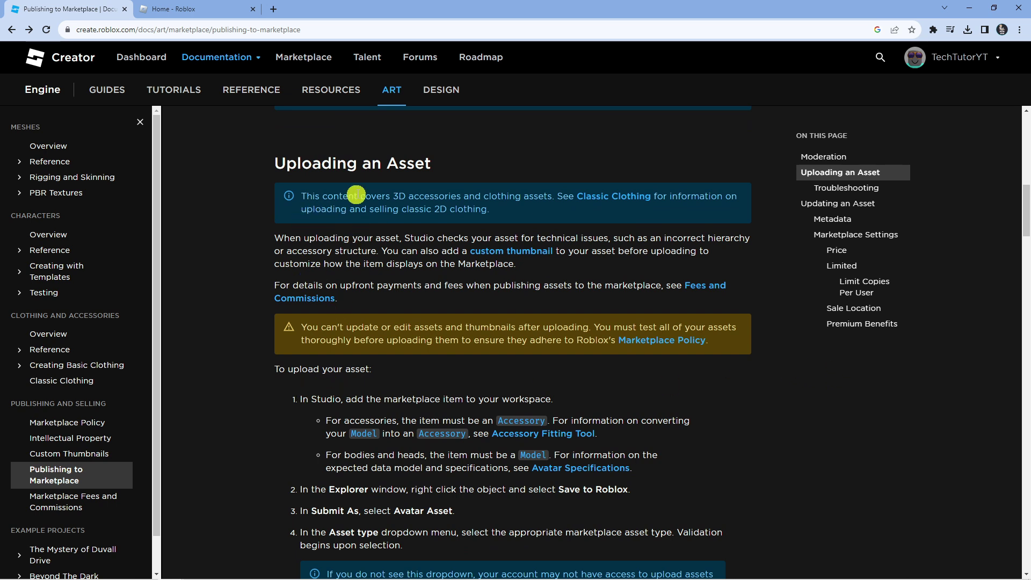
{"action": "scroll", "coordinate": [631, 334], "scroll_direction": "down", "scroll_amount": 2}
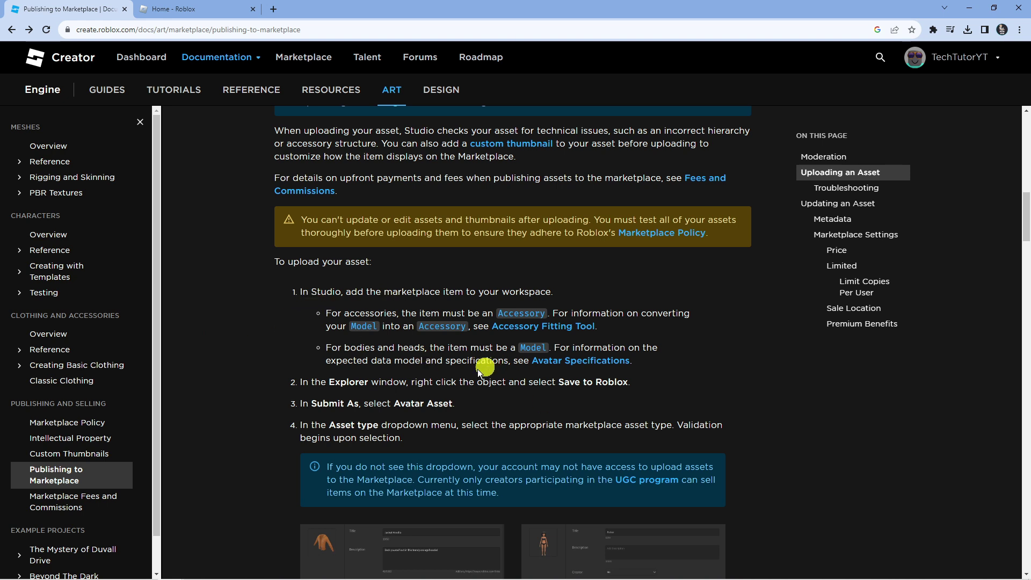
{"action": "scroll", "coordinate": [564, 366], "scroll_direction": "down", "scroll_amount": 4}
{"action": "scroll", "coordinate": [727, 414], "scroll_direction": "down", "scroll_amount": 3}
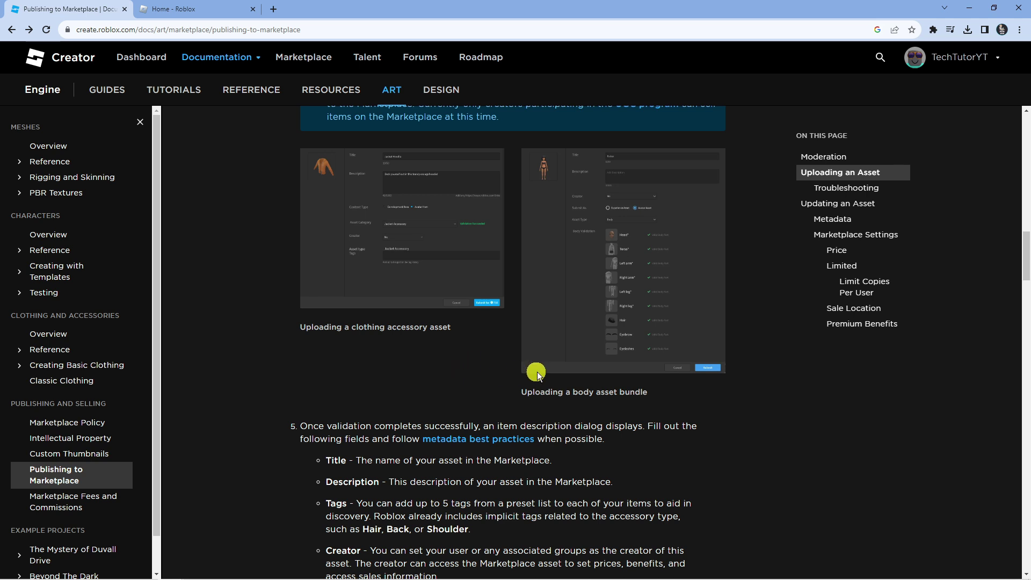
{"action": "scroll", "coordinate": [652, 451], "scroll_direction": "up", "scroll_amount": 3}
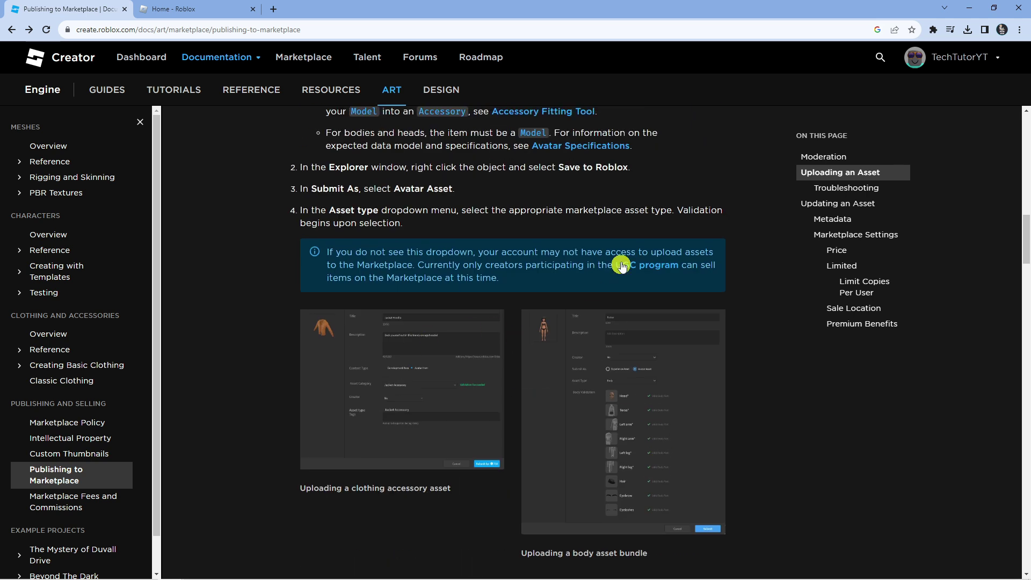
{"action": "scroll", "coordinate": [511, 268], "scroll_direction": "up", "scroll_amount": 3}
{"action": "scroll", "coordinate": [720, 272], "scroll_direction": "up", "scroll_amount": 2}
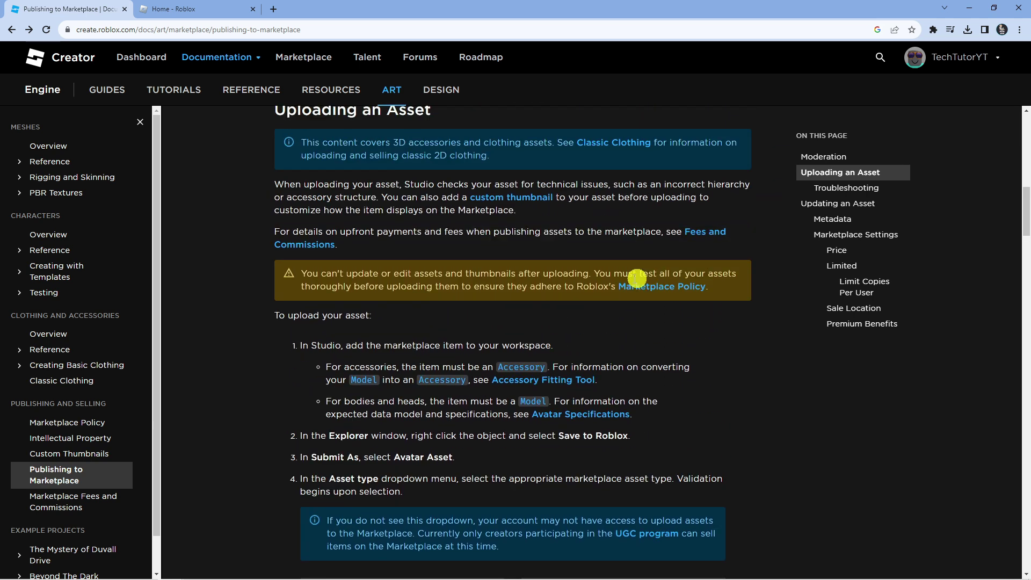
{"action": "scroll", "coordinate": [566, 295], "scroll_direction": "down", "scroll_amount": 2}
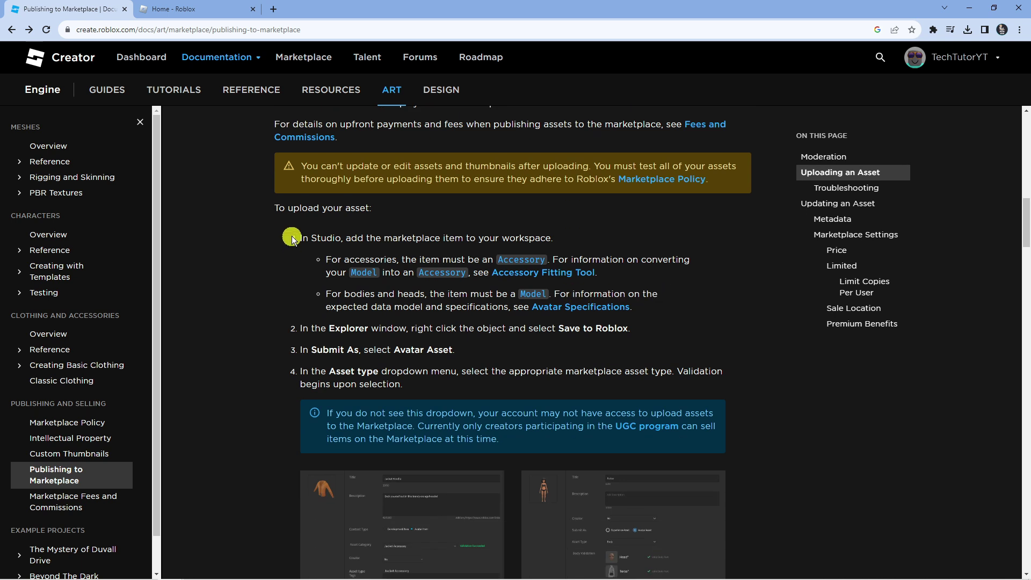
{"action": "scroll", "coordinate": [297, 207], "scroll_direction": "up", "scroll_amount": 6}
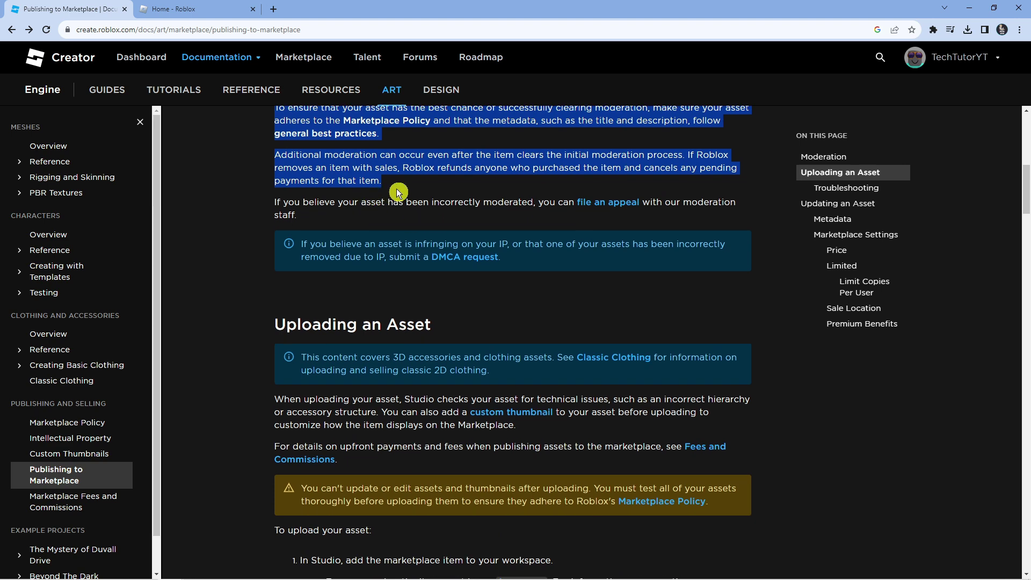
{"action": "left_click", "coordinate": [197, 15]}
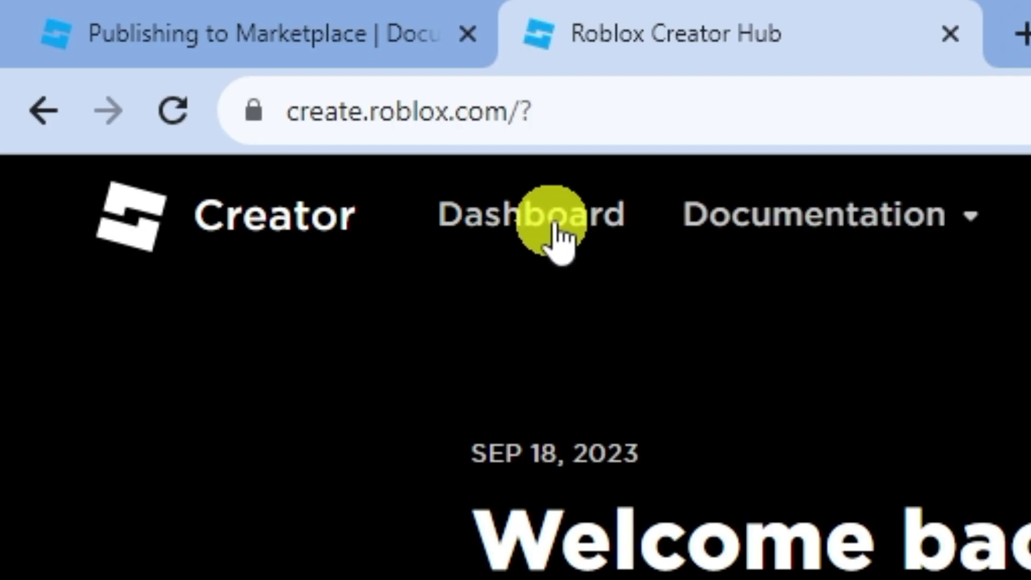
- Open the Creator Dashboard to see the test, tutorial and DEMO experiences
{"action": "left_click", "coordinate": [556, 228]}
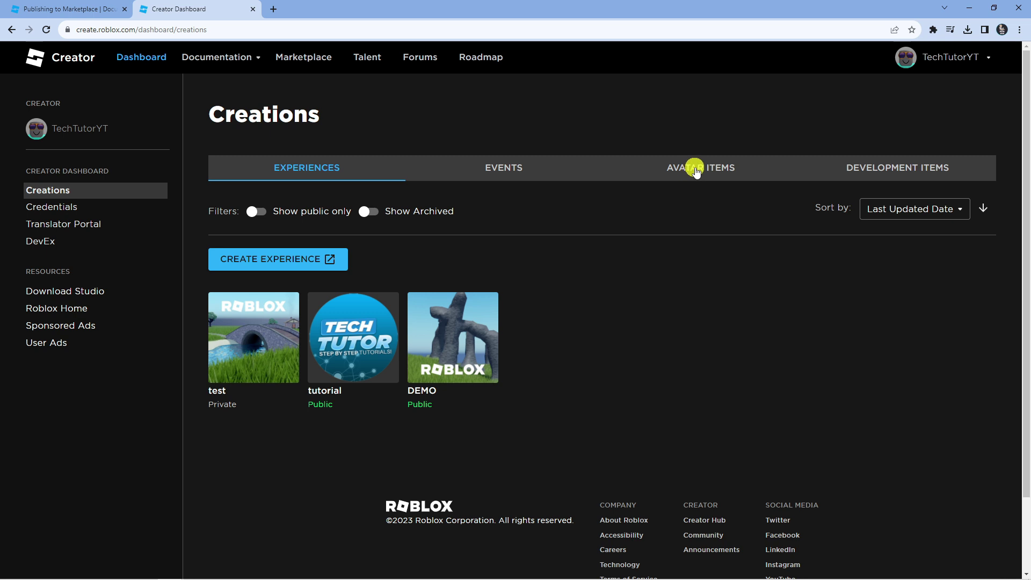
- Filter creations to Avatar Items with the Classic T-Shirts type selected
{"action": "left_click", "coordinate": [696, 169]}
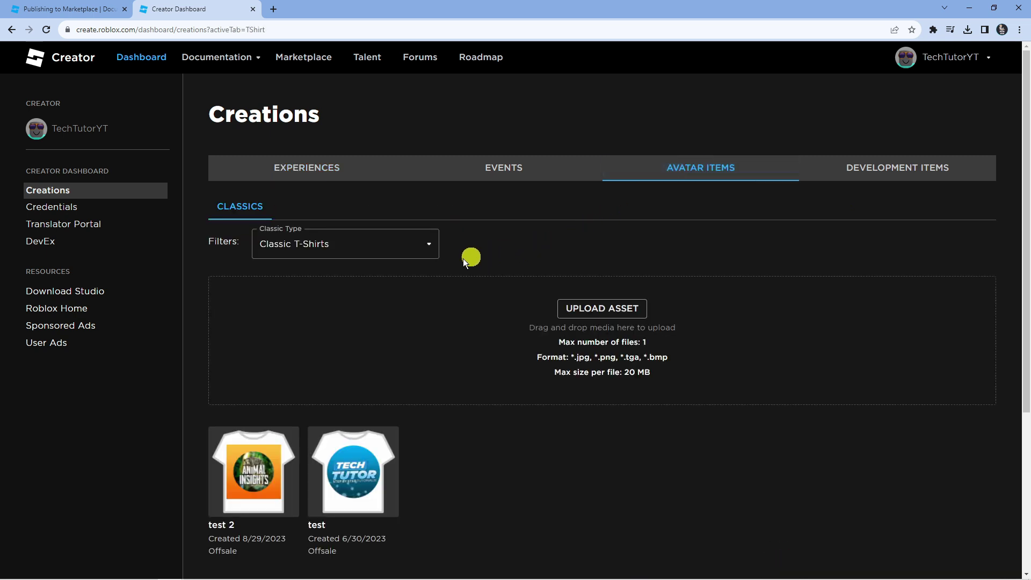
{"action": "left_click", "coordinate": [424, 251]}
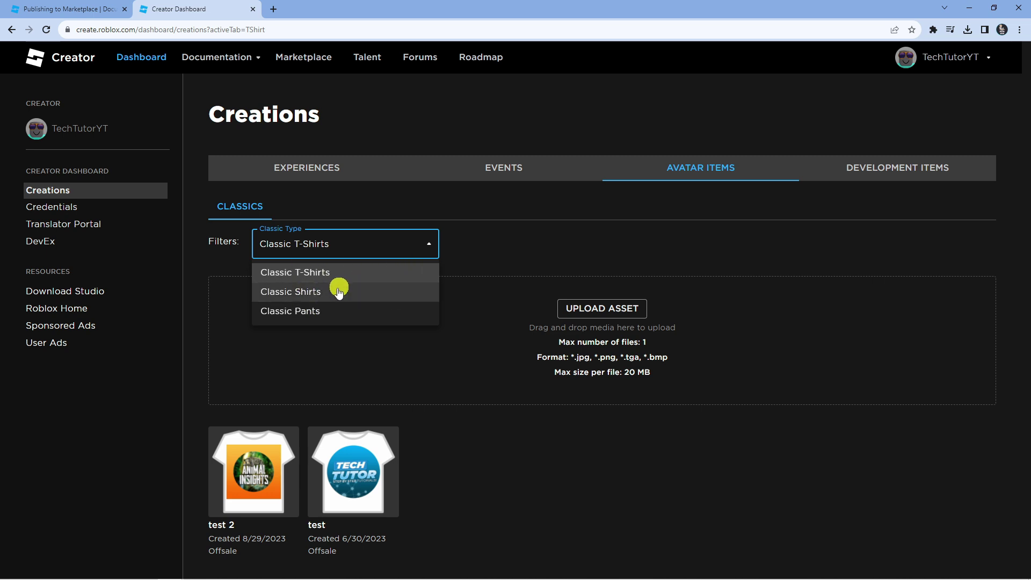
{"action": "left_click", "coordinate": [564, 234]}
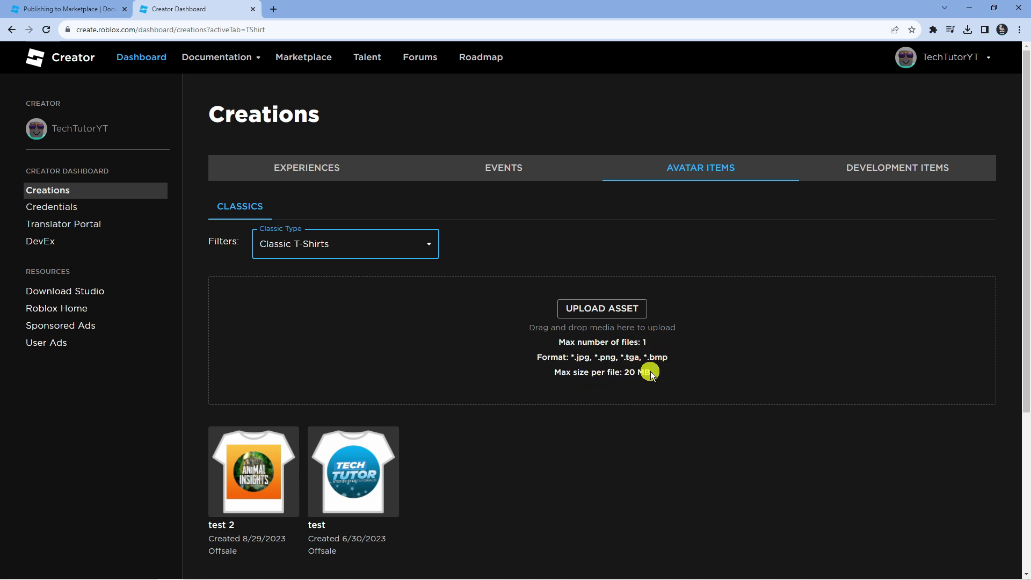
- Upload logo new.png as a T-shirt named 'test 2' with description 'T-Shirt'
{"action": "left_click", "coordinate": [590, 309]}
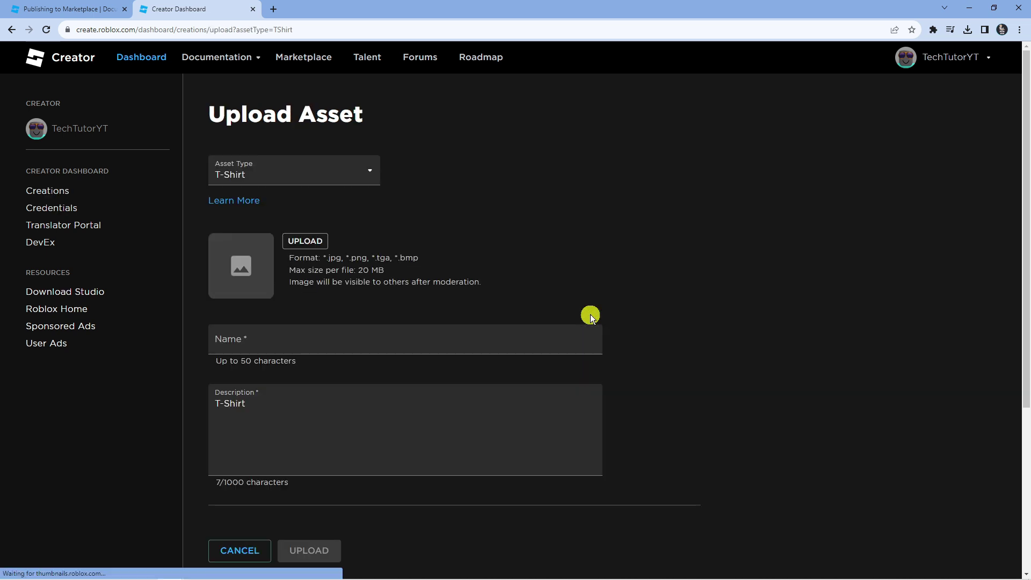
{"action": "left_click", "coordinate": [323, 242]}
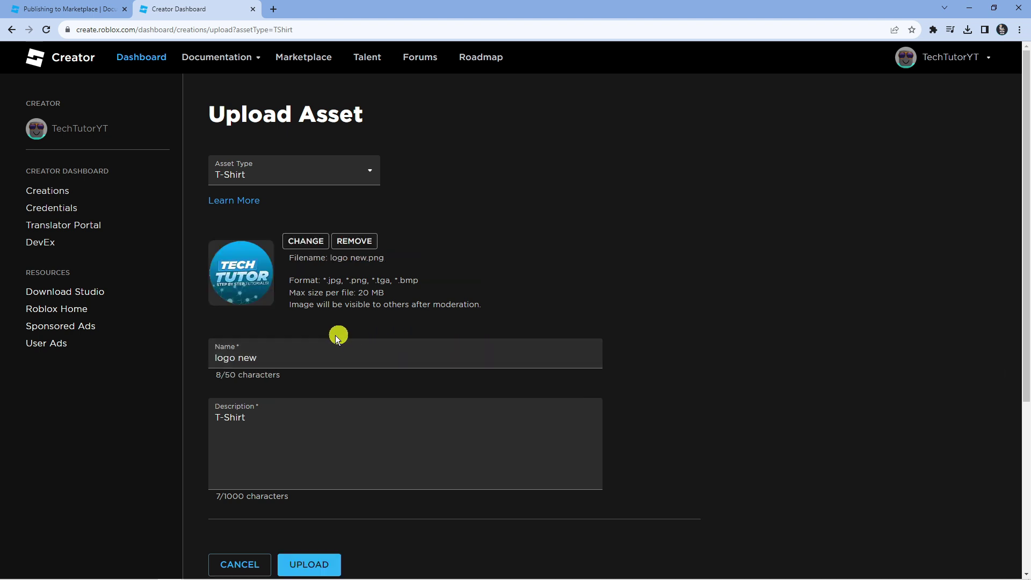
{"action": "left_click_drag", "start_coordinate": [324, 351], "coordinate": [199, 356]}
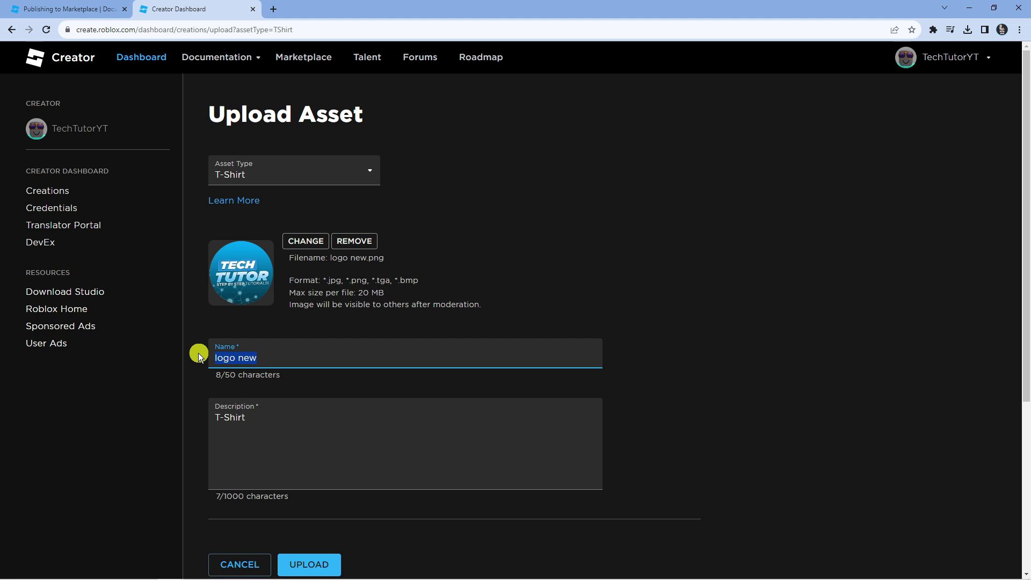
{"action": "type", "text": "test 2"}
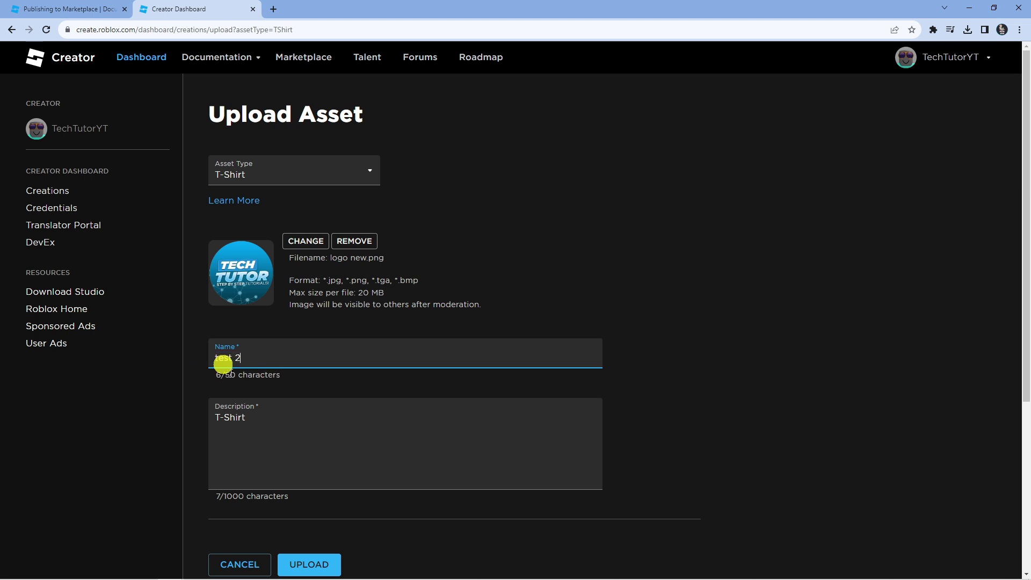
{"action": "left_click", "coordinate": [330, 438]}
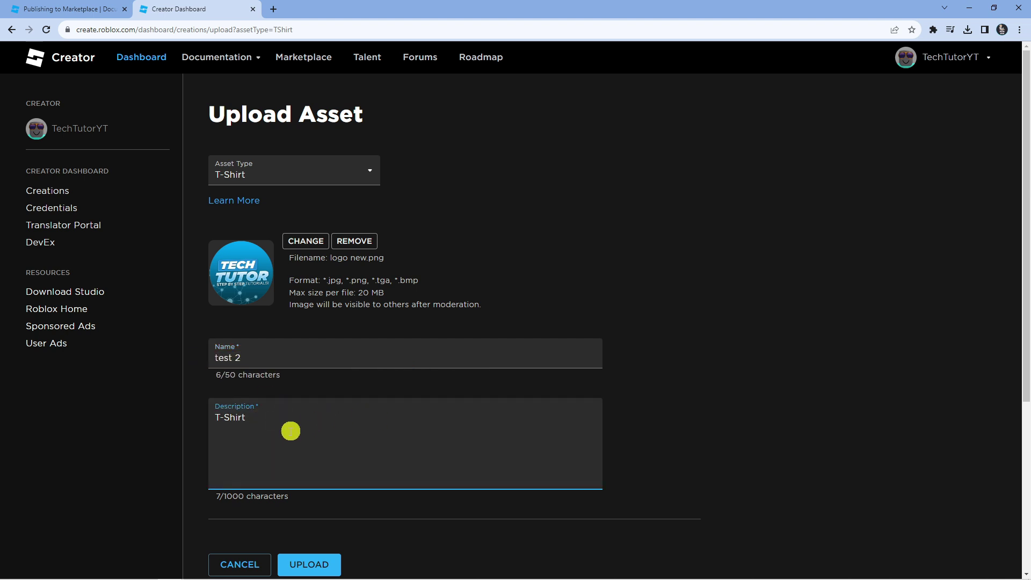
{"action": "left_click", "coordinate": [623, 398]}
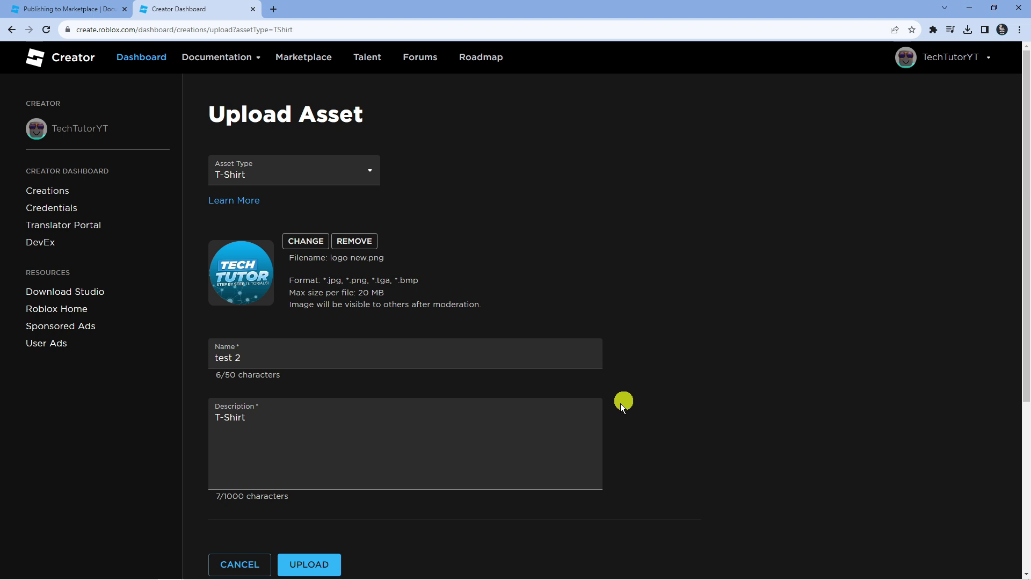
{"action": "left_click", "coordinate": [322, 560]}
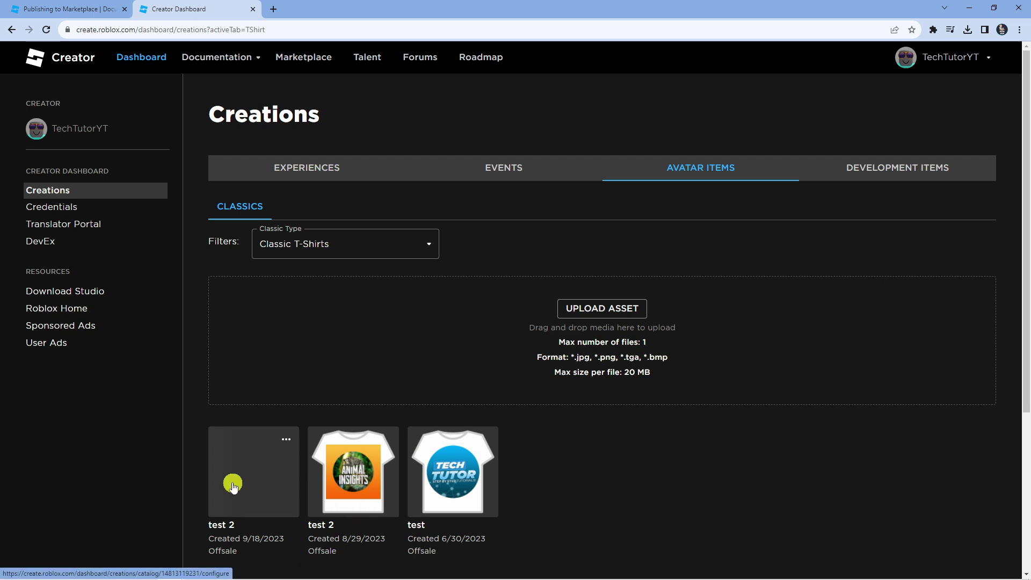
- Turn on On Sale for the test 2 T-shirt and enter a price of 20
{"action": "left_click", "coordinate": [272, 484]}
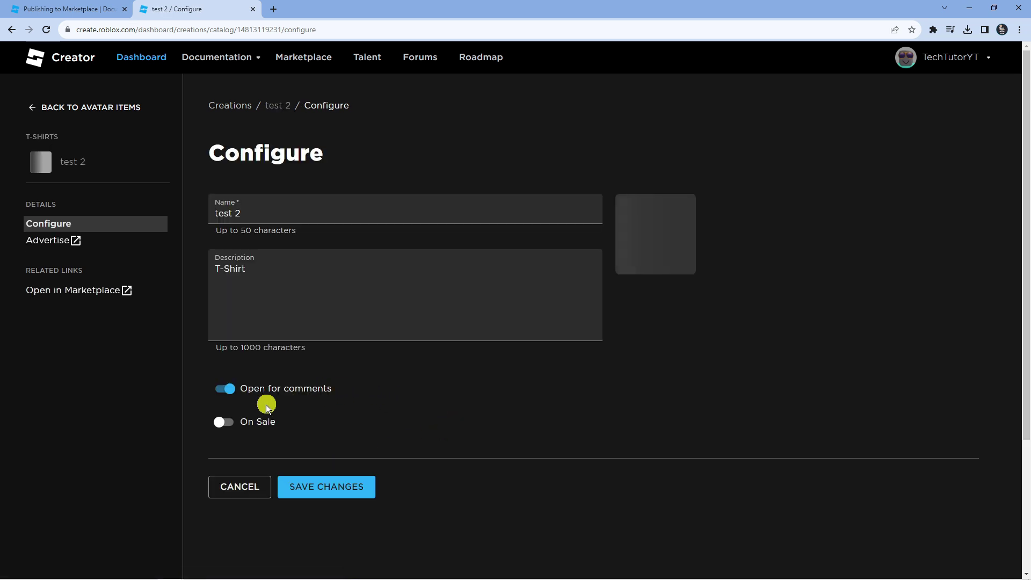
{"action": "left_click", "coordinate": [225, 422]}
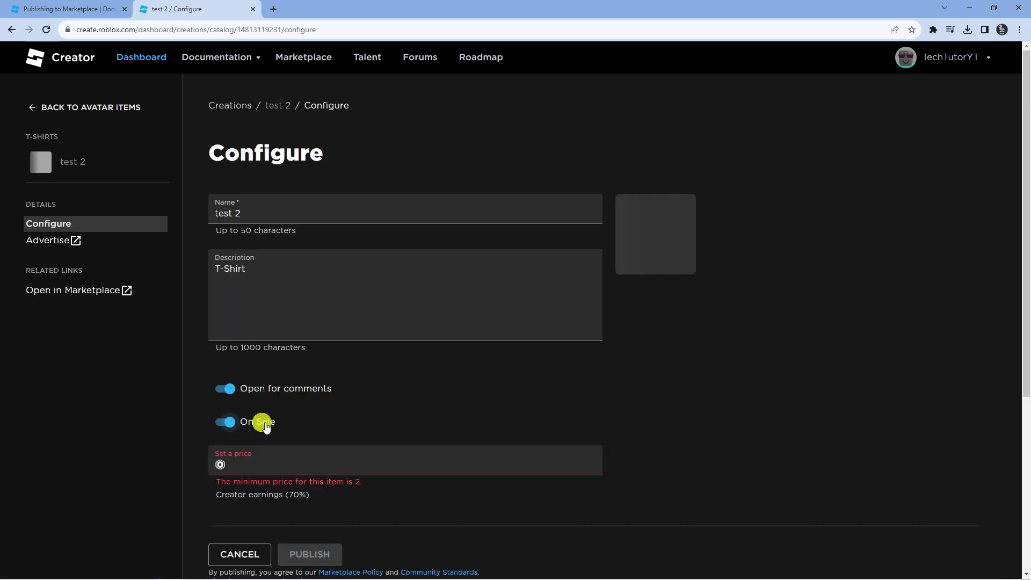
{"action": "scroll", "coordinate": [410, 426], "scroll_direction": "down", "scroll_amount": 2}
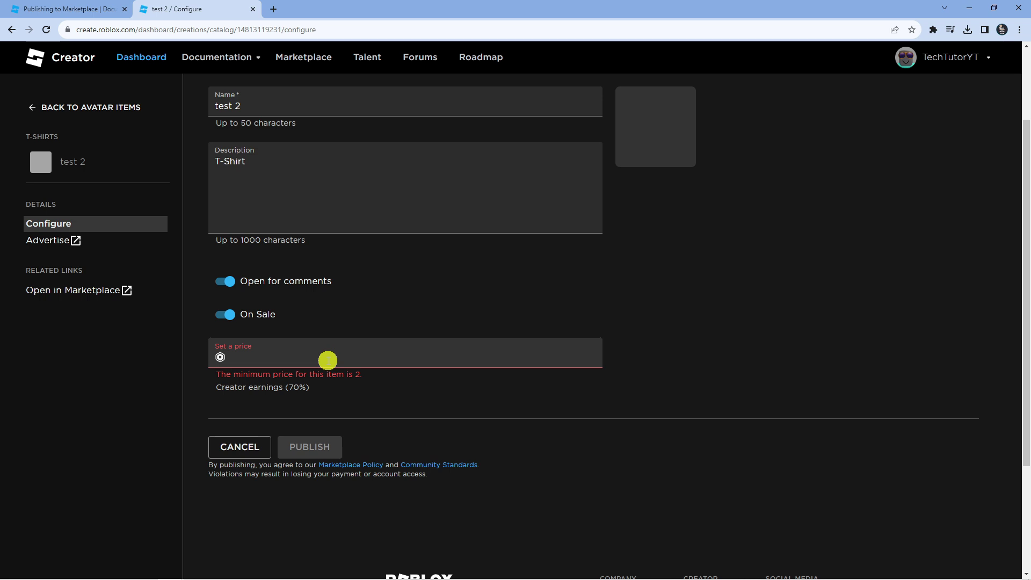
{"action": "left_click", "coordinate": [327, 360]}
{"action": "type", "text": "20"}
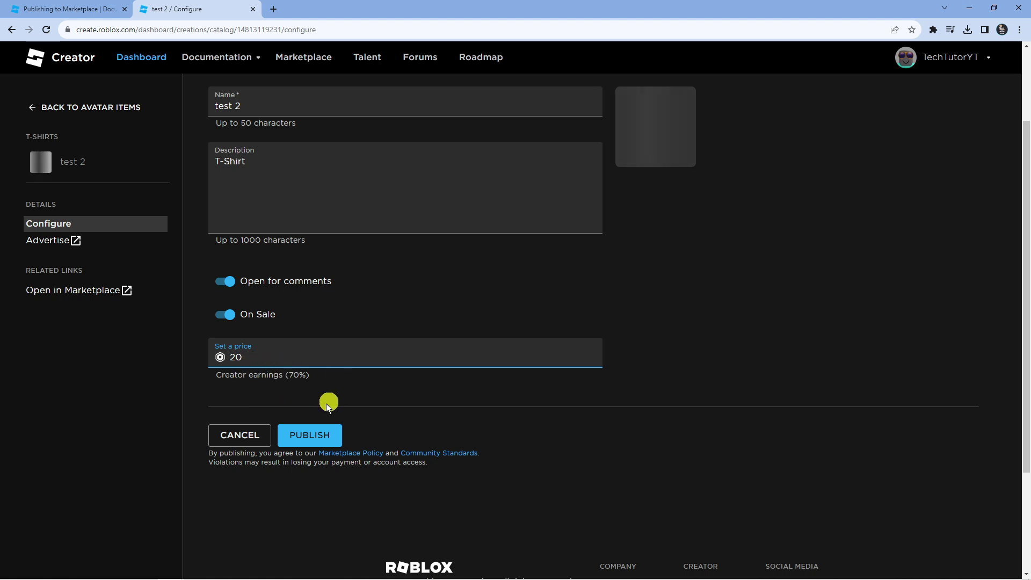
- Publish the test 2 T-shirt and check the 'not enough funds (10 Robux)' error
{"action": "left_click", "coordinate": [312, 431]}
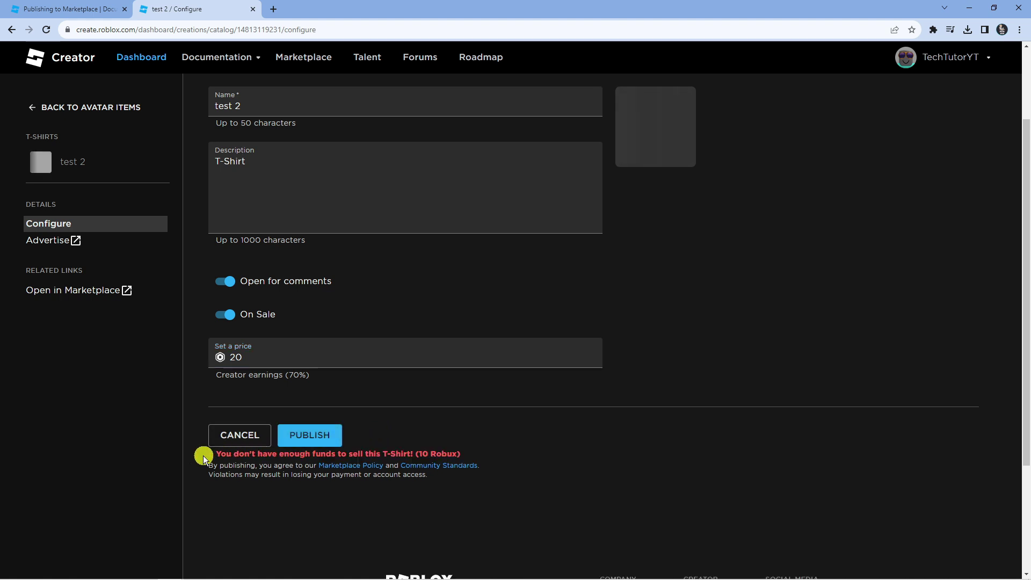
{"action": "left_click_drag", "start_coordinate": [215, 454], "coordinate": [386, 454]}
{"action": "left_click", "coordinate": [419, 455]}
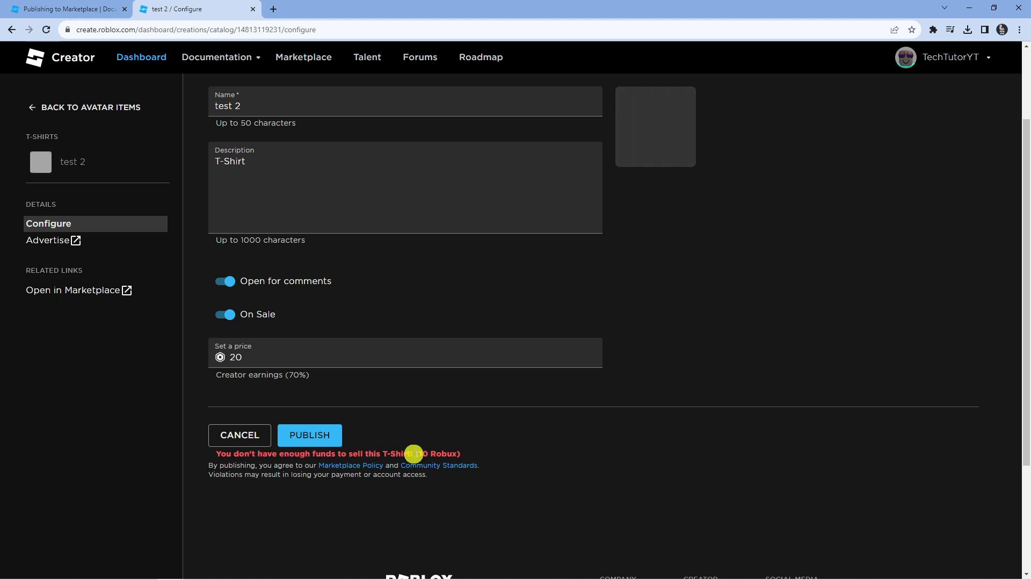